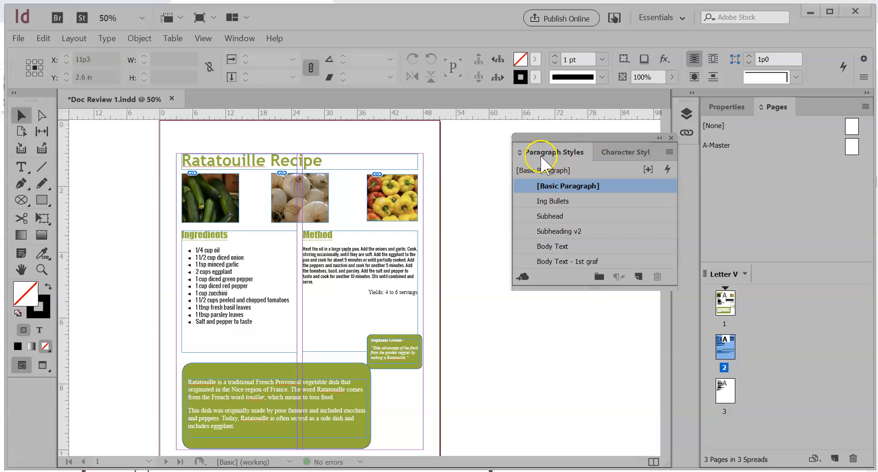
Show the character styles and look over the recipe page and the nutrition and vendor page
{"action": "left_click", "coordinate": [619, 153]}
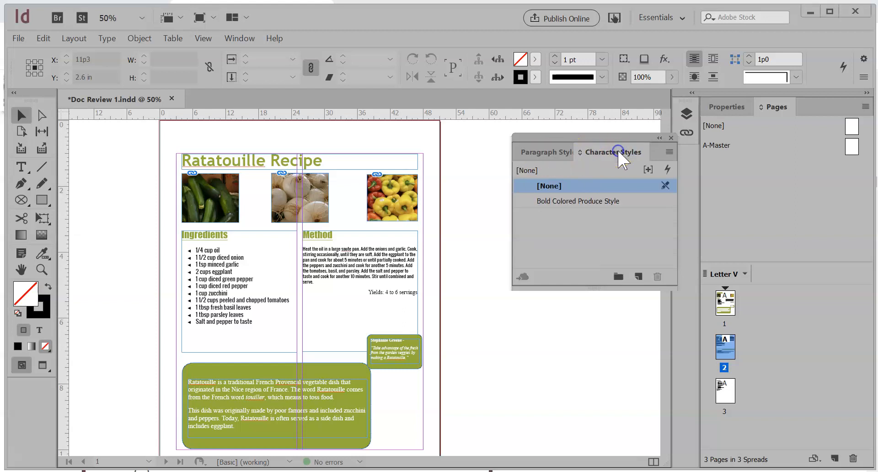
{"action": "left_click", "coordinate": [477, 309]}
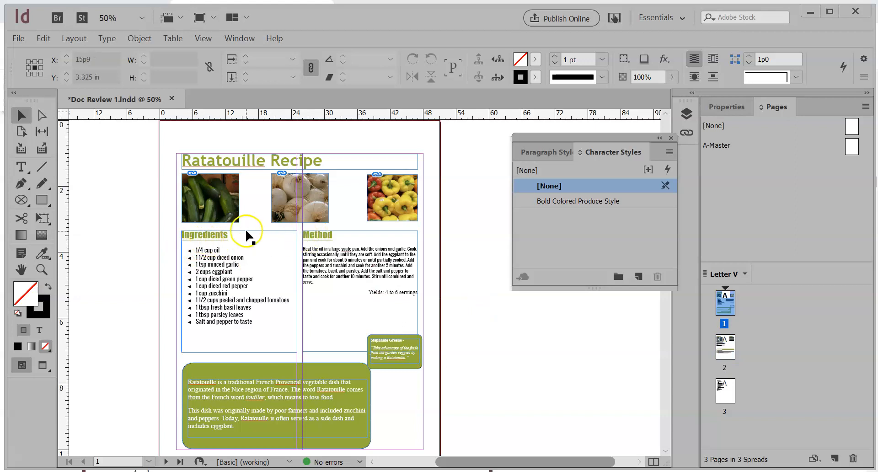
{"action": "scroll", "coordinate": [329, 260], "scroll_direction": "down", "scroll_amount": 10}
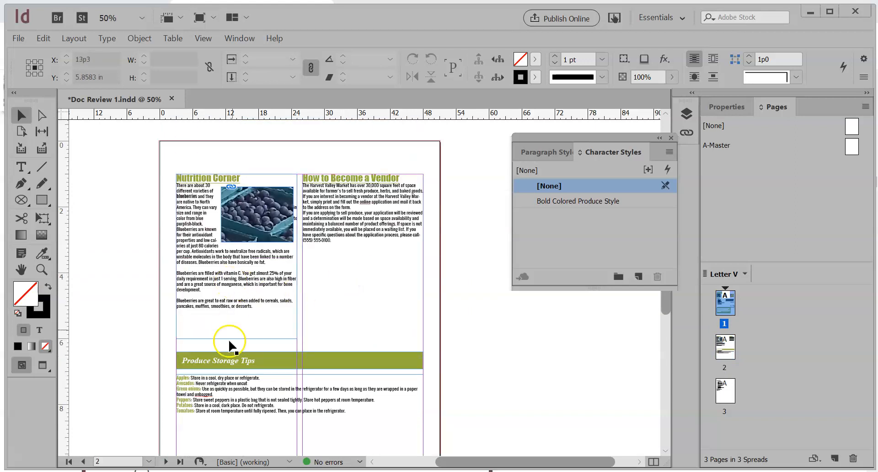
{"action": "scroll", "coordinate": [201, 357], "scroll_direction": "down", "scroll_amount": 1}
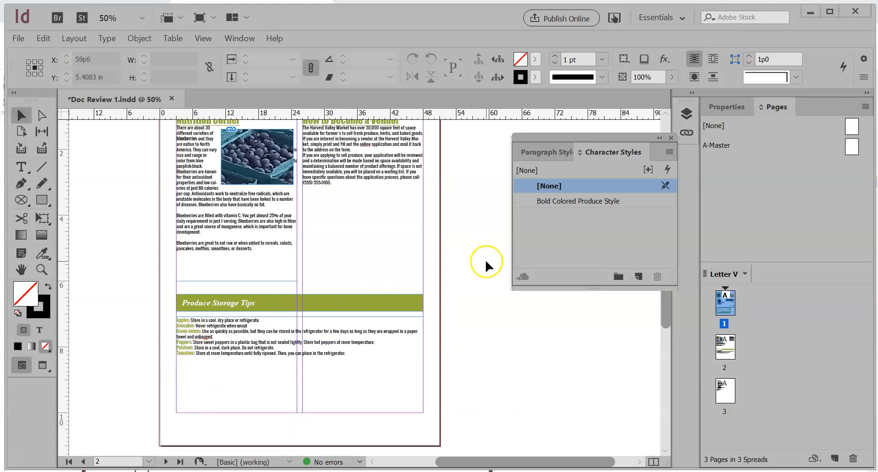
{"action": "scroll", "coordinate": [486, 266], "scroll_direction": "up", "scroll_amount": 4}
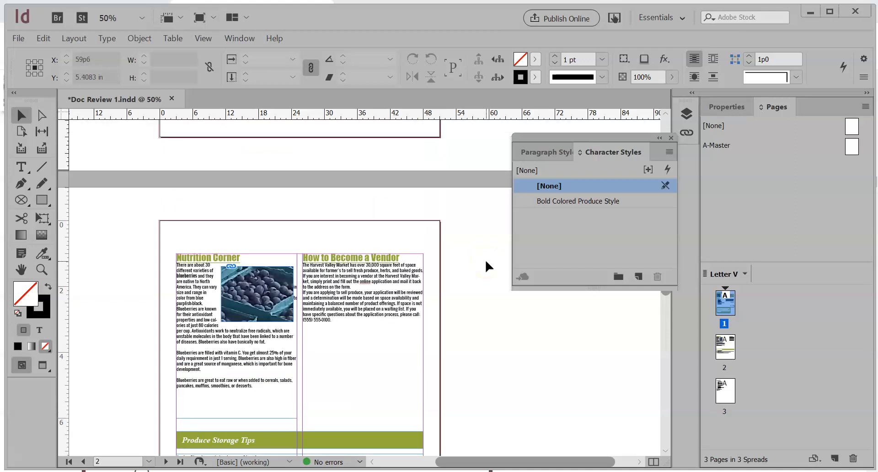
{"action": "scroll", "coordinate": [486, 266], "scroll_direction": "up", "scroll_amount": 3}
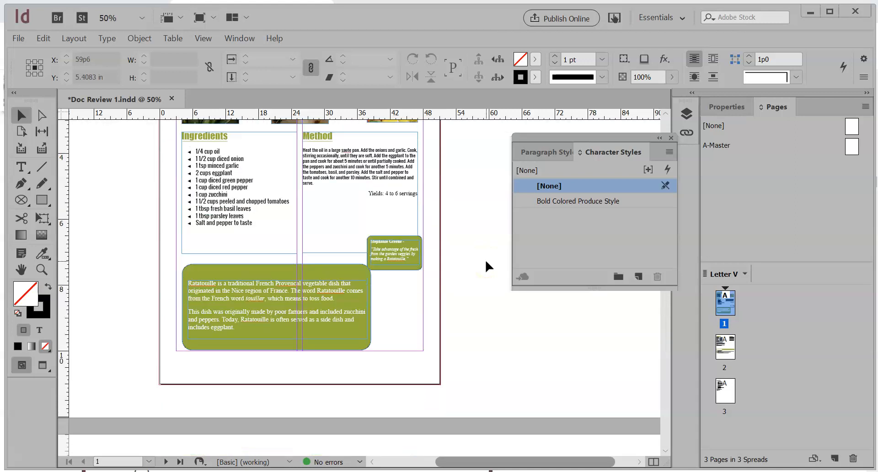
{"action": "scroll", "coordinate": [486, 265], "scroll_direction": "up", "scroll_amount": 2}
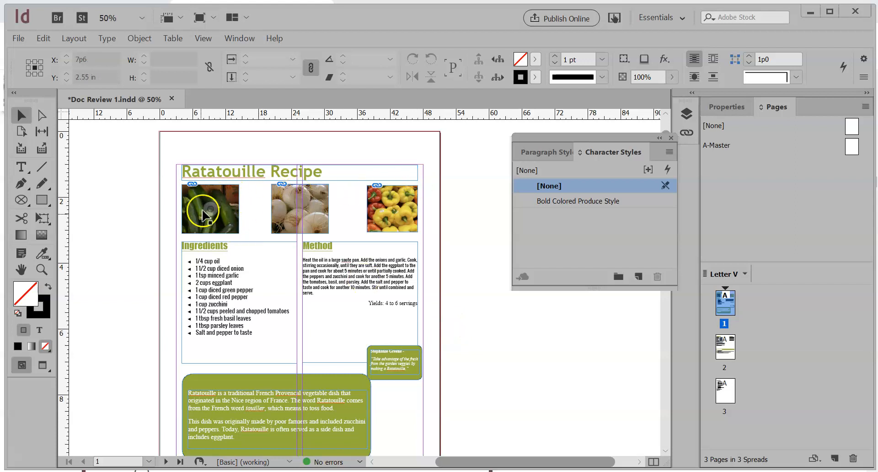
Select the zucchini picture, open Object Styles, and arrange the floating style panels beside the page
{"action": "left_click", "coordinate": [231, 200]}
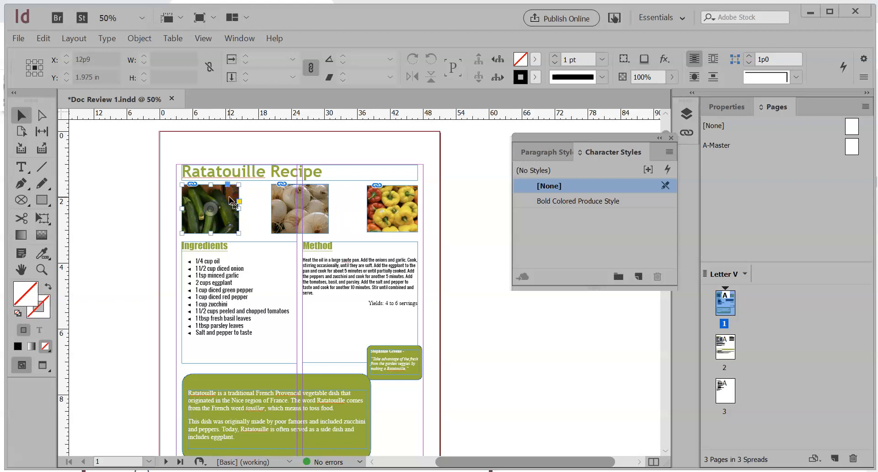
{"action": "left_click", "coordinate": [250, 37]}
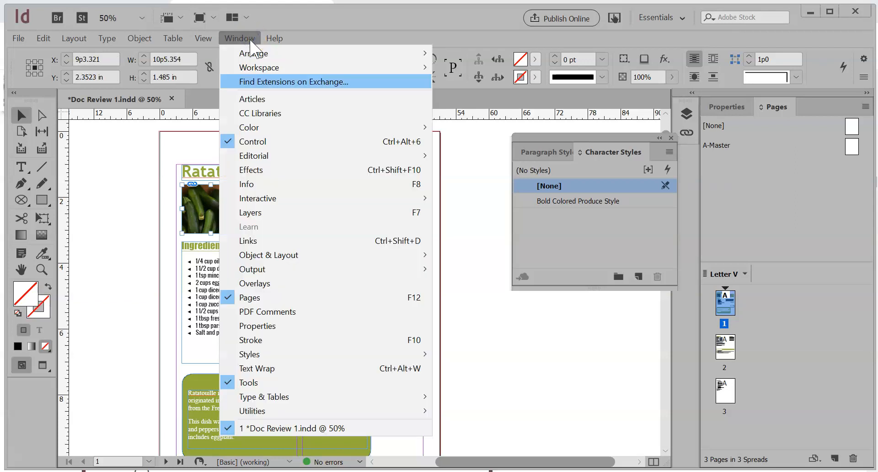
{"action": "mouse_move", "coordinate": [304, 353]}
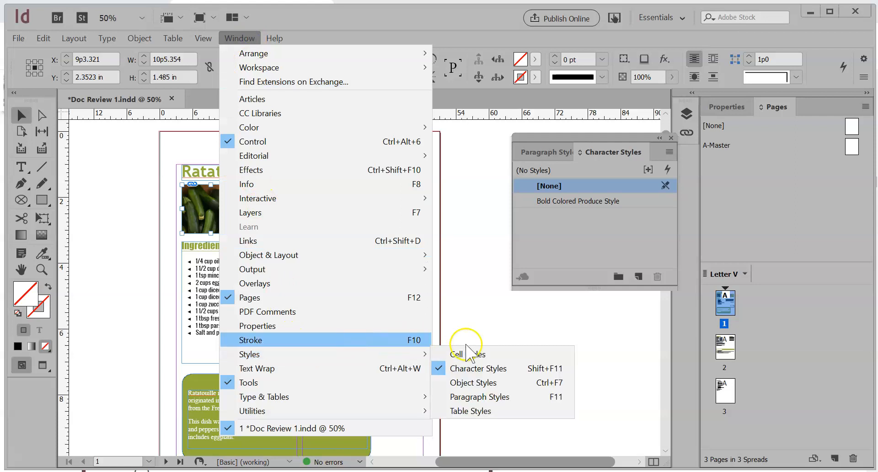
{"action": "left_click", "coordinate": [486, 382]}
{"action": "left_click_drag", "start_coordinate": [518, 246], "coordinate": [513, 269]}
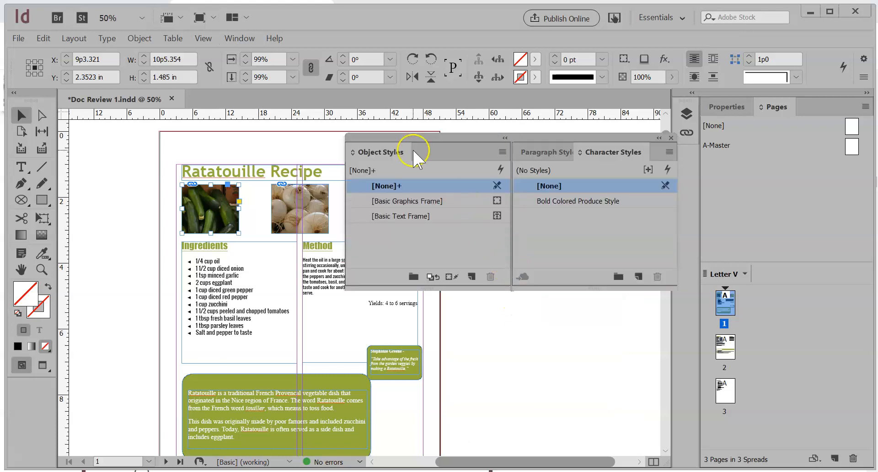
{"action": "left_click_drag", "start_coordinate": [411, 136], "coordinate": [585, 355]}
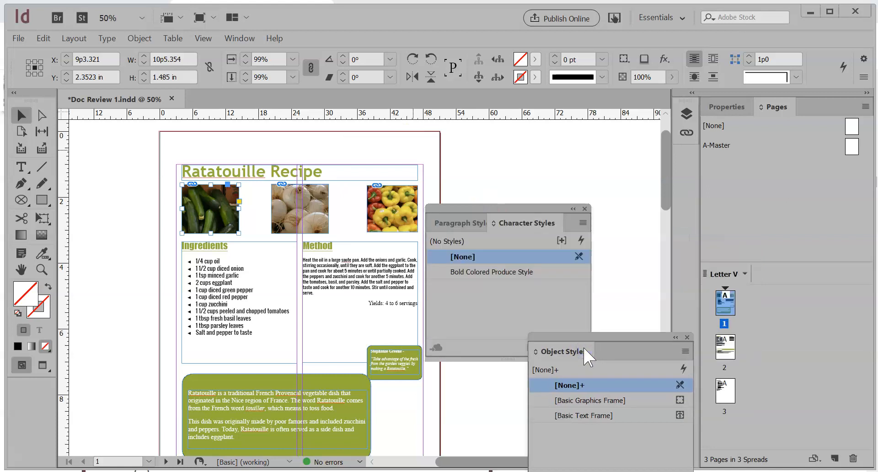
{"action": "left_click_drag", "start_coordinate": [482, 209], "coordinate": [591, 146]}
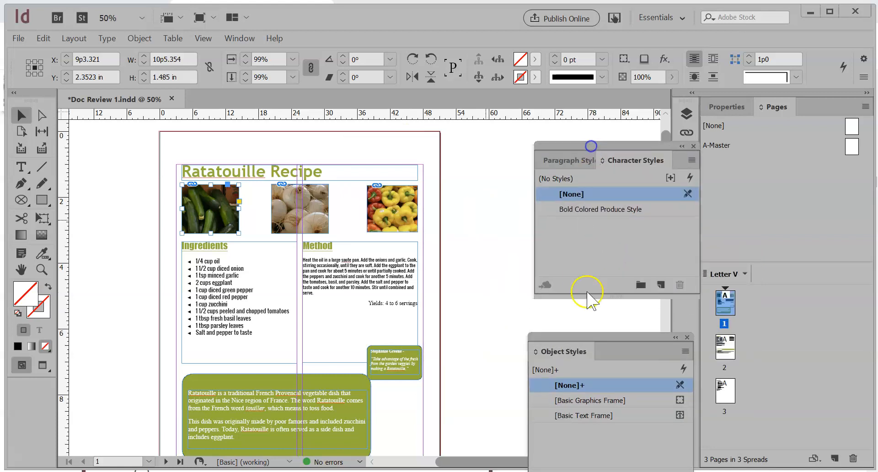
{"action": "left_click_drag", "start_coordinate": [577, 338], "coordinate": [522, 306]}
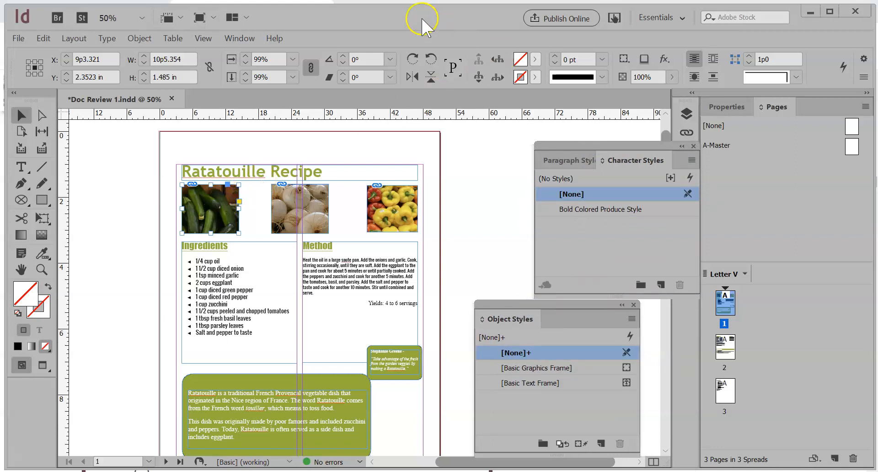
Add a drop shadow to the zucchini picture with preview on and set its opacity to 46%
{"action": "left_click", "coordinate": [664, 59]}
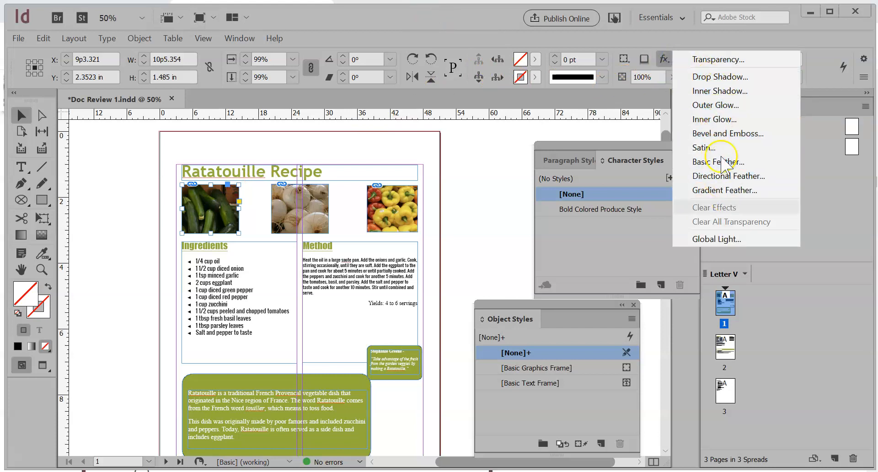
{"action": "left_click", "coordinate": [725, 78]}
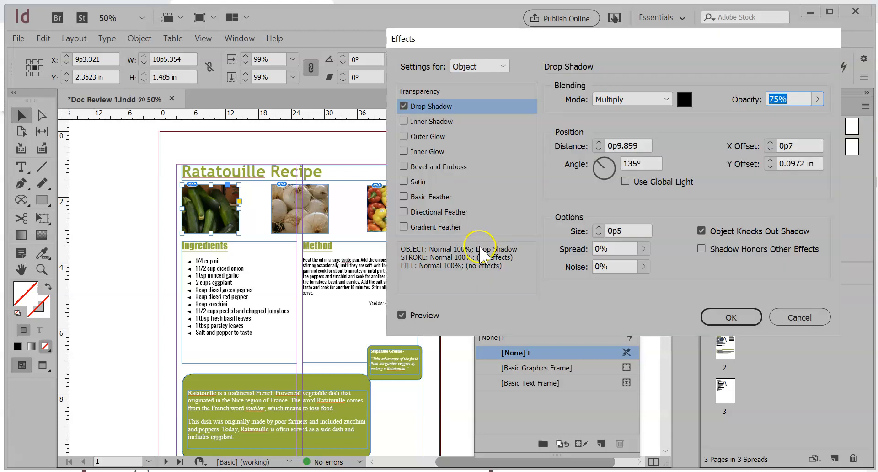
{"action": "left_click", "coordinate": [401, 315]}
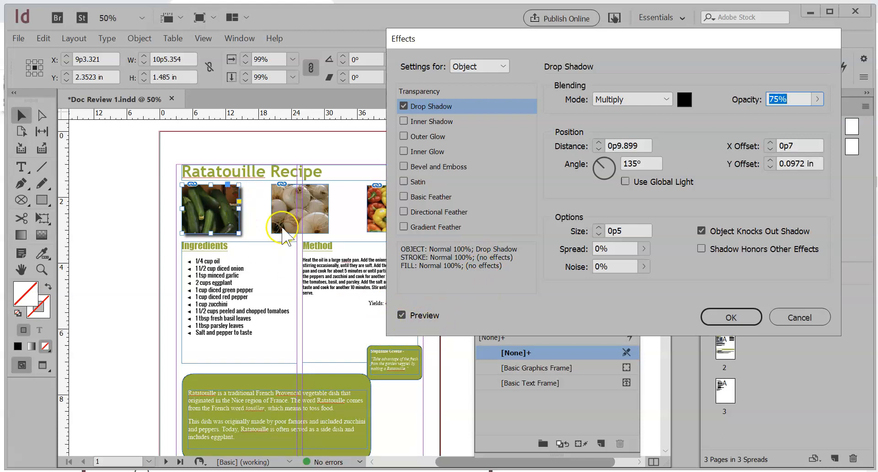
{"action": "left_click", "coordinate": [818, 99]}
{"action": "left_click_drag", "start_coordinate": [793, 113], "coordinate": [779, 113]}
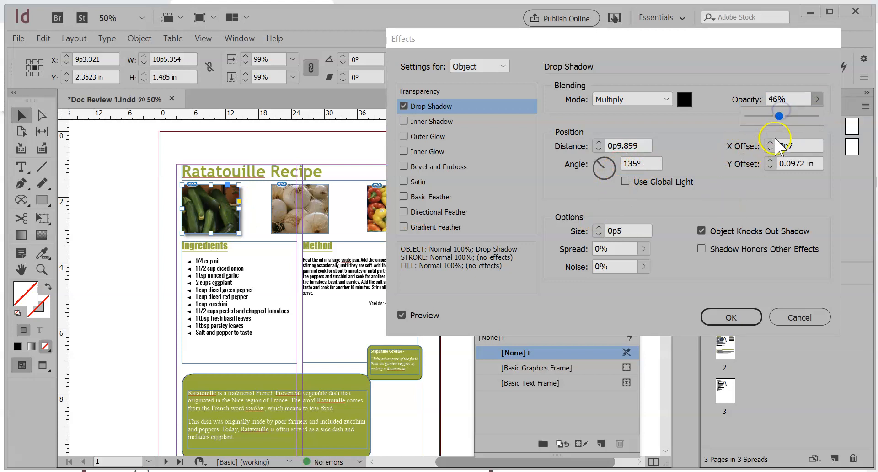
Set the shadow's X offset to 0p9 and size to 0p7, try Basic Feather and turn it off, and apply the effect
{"action": "left_click", "coordinate": [770, 142]}
{"action": "left_click", "coordinate": [769, 143]}
{"action": "left_click", "coordinate": [598, 227]}
{"action": "left_click", "coordinate": [599, 228]}
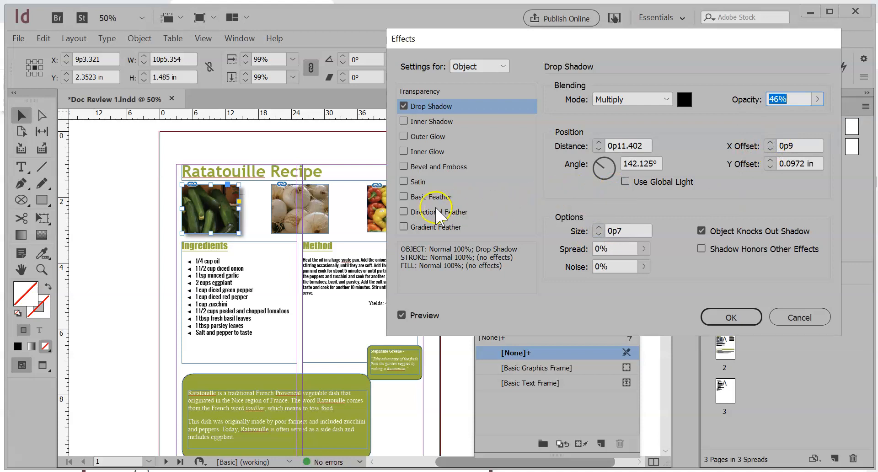
{"action": "left_click", "coordinate": [405, 197]}
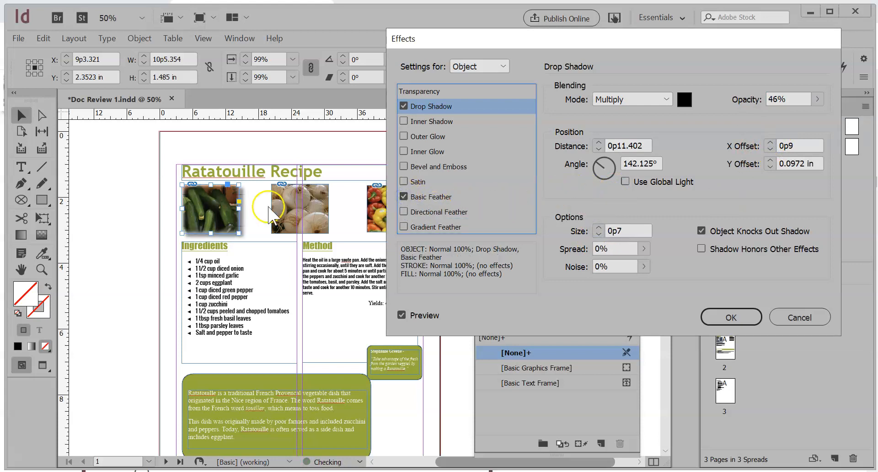
{"action": "left_click", "coordinate": [404, 197]}
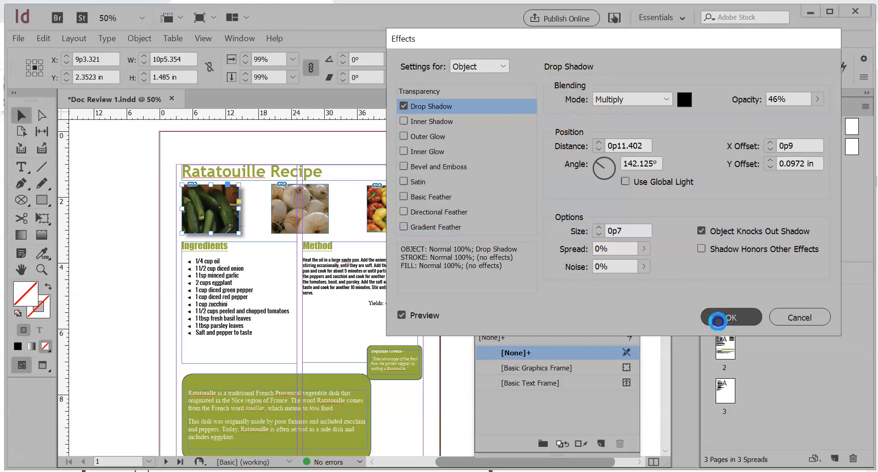
{"action": "left_click", "coordinate": [724, 322]}
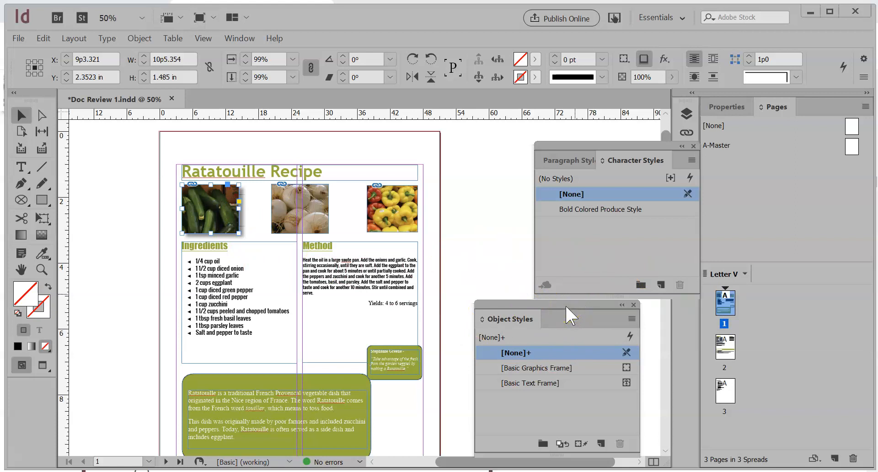
Create a new object style from the zucchini picture and name it "drop shadow img"
{"action": "left_click", "coordinate": [599, 443], "text": "alt"}
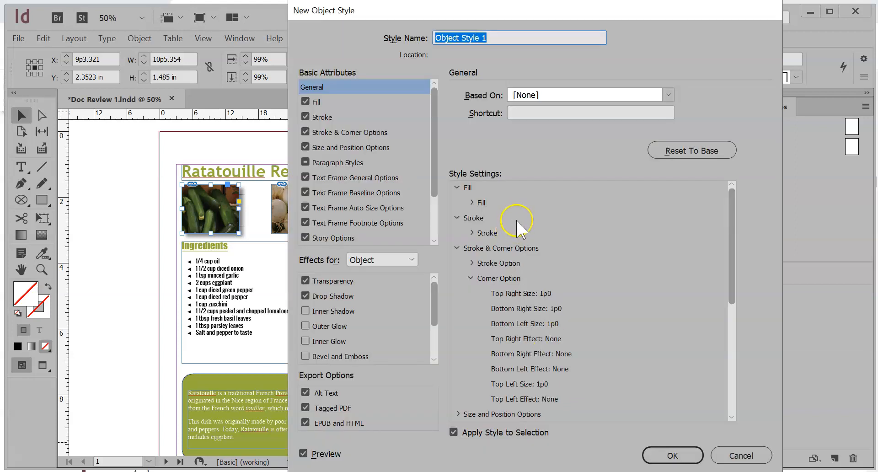
{"action": "type", "text": "drop shadow img"}
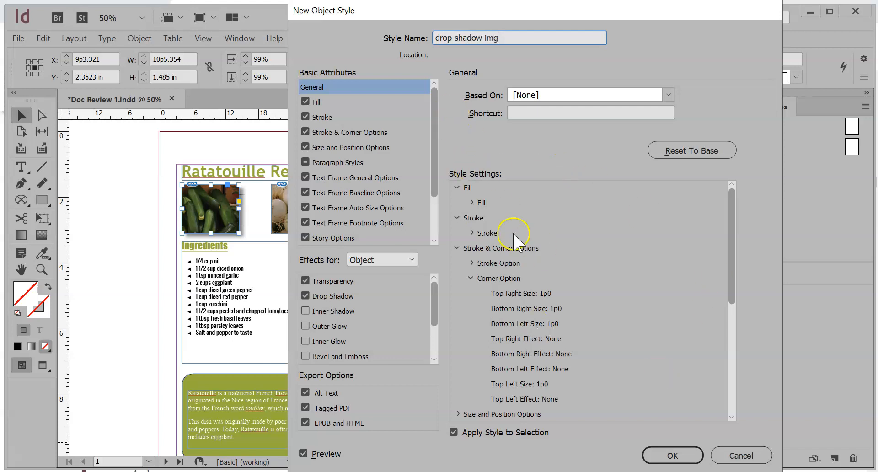
Review the new style's settings, collapsing the fill and stroke groups and examining the drop shadow values under Object Effects
{"action": "left_click", "coordinate": [456, 247]}
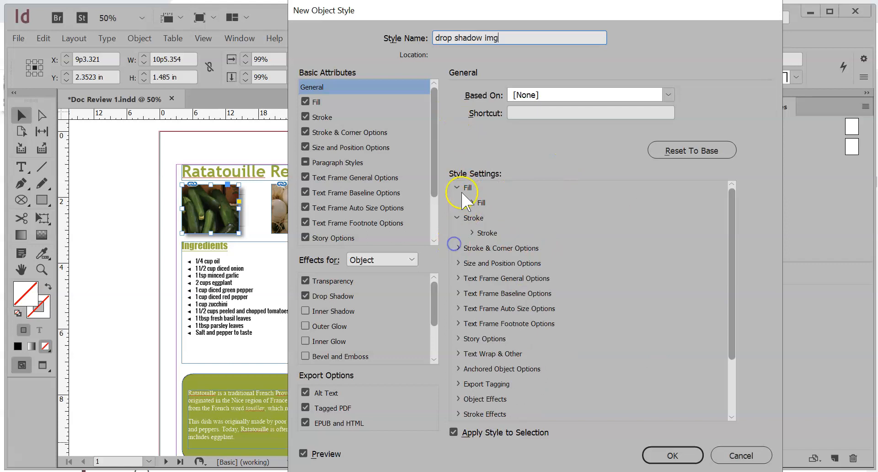
{"action": "left_click", "coordinate": [456, 218]}
{"action": "left_click", "coordinate": [457, 187]}
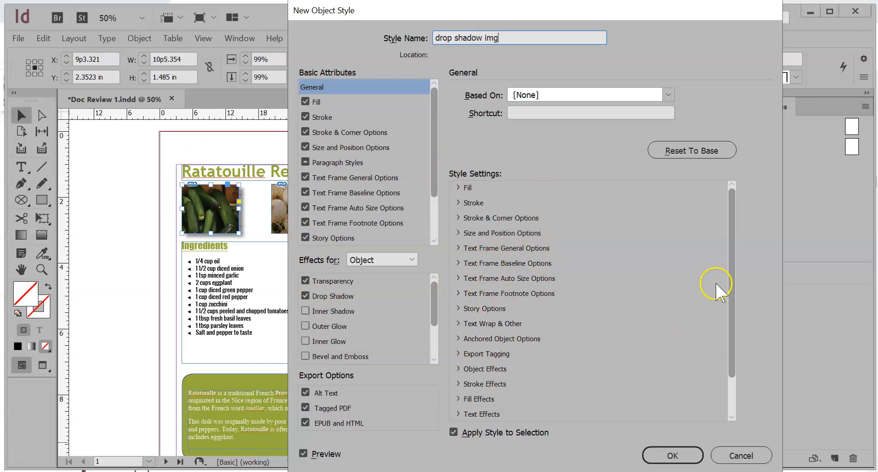
{"action": "left_click", "coordinate": [730, 283]}
{"action": "left_click_drag", "start_coordinate": [741, 332], "coordinate": [736, 336]}
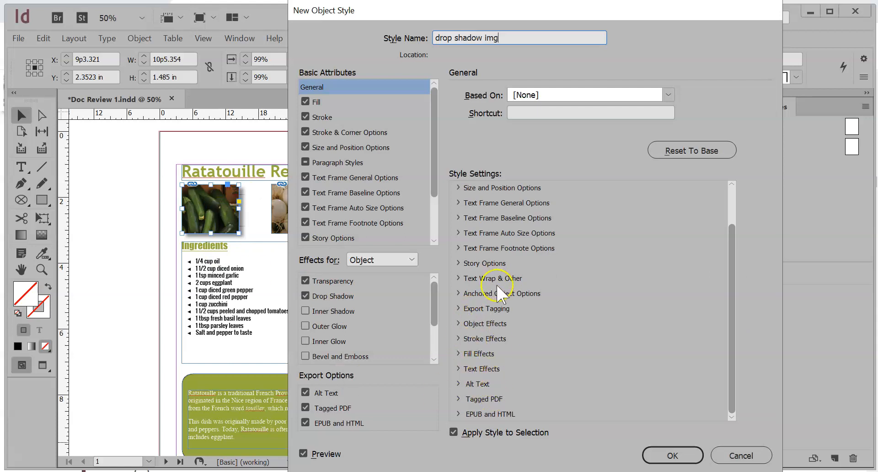
{"action": "left_click", "coordinate": [457, 323]}
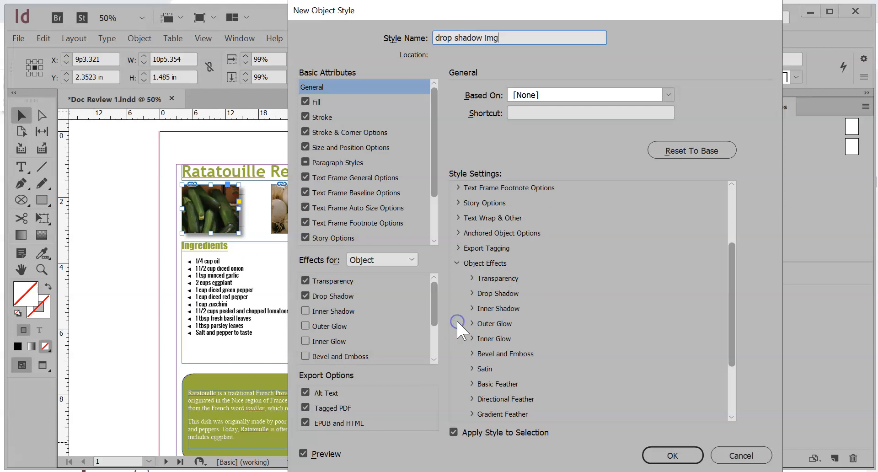
{"action": "left_click", "coordinate": [473, 294]}
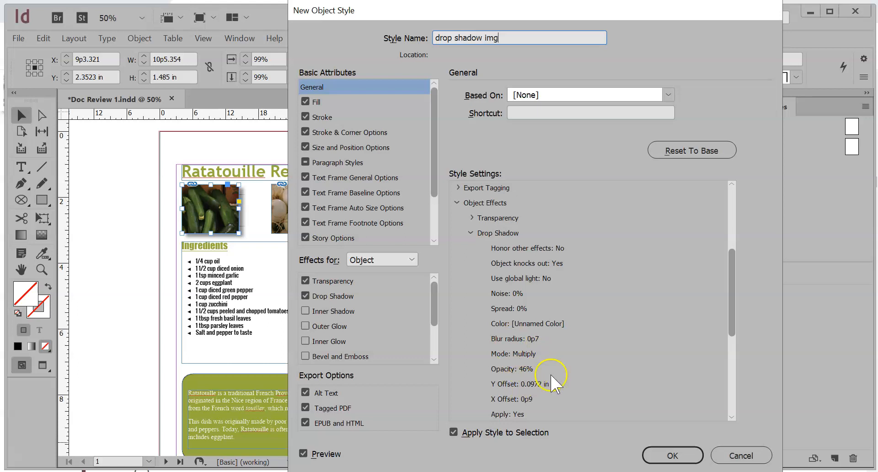
{"action": "left_click", "coordinate": [457, 203]}
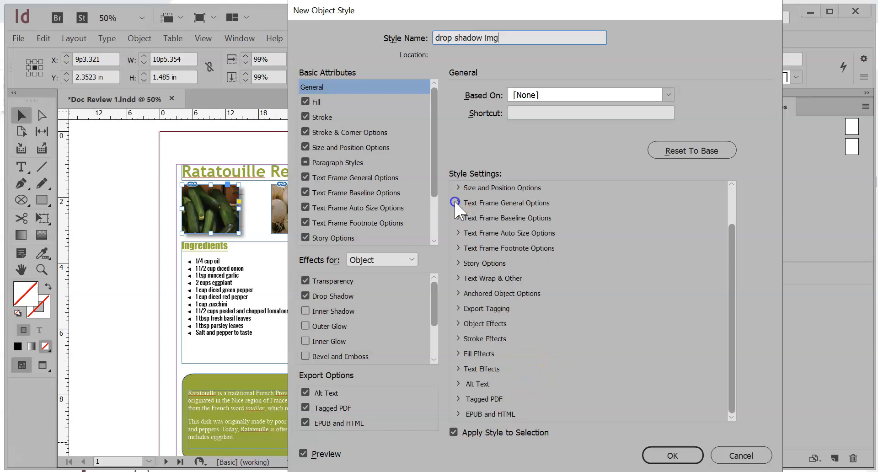
Give the object style rounded corners with a size of 5p on all four corners
{"action": "left_click", "coordinate": [344, 133]}
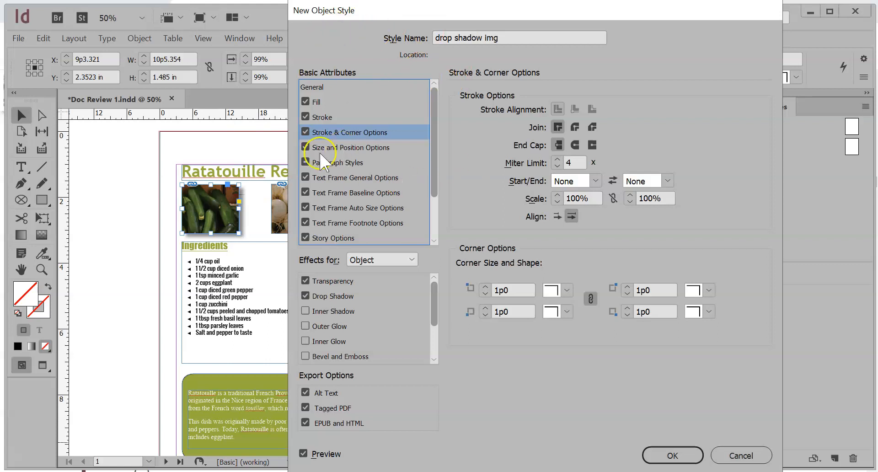
{"action": "double_click", "coordinate": [511, 290]}
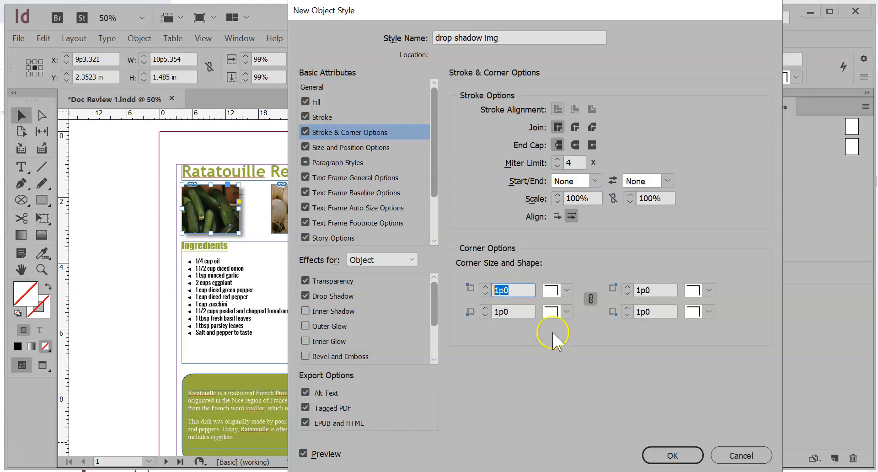
{"action": "left_click", "coordinate": [567, 291]}
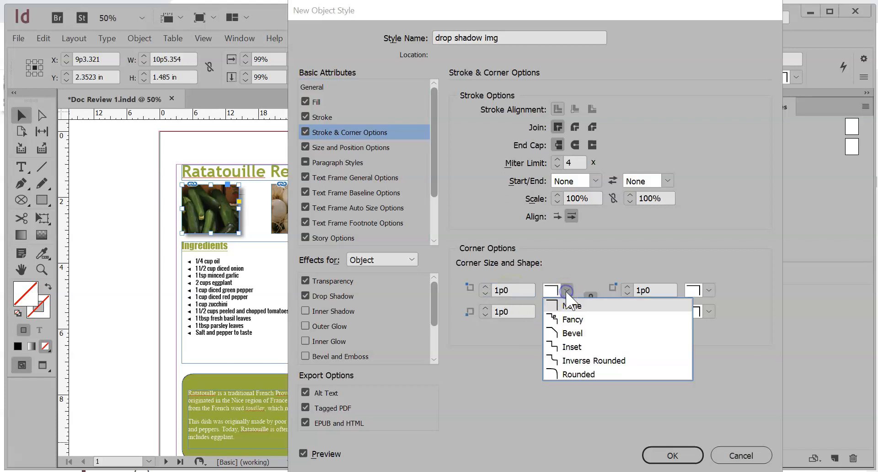
{"action": "left_click", "coordinate": [593, 374]}
{"action": "left_click", "coordinate": [511, 289]}
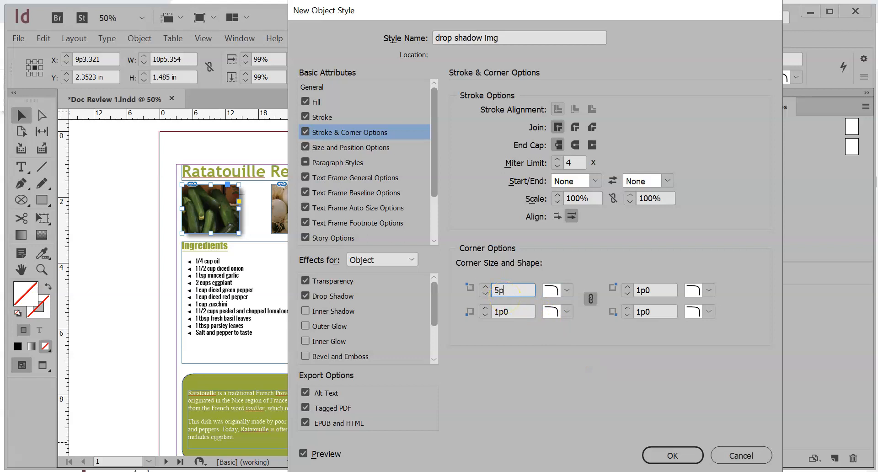
{"action": "type", "text": "5p"}
{"action": "key", "text": "Tab"}
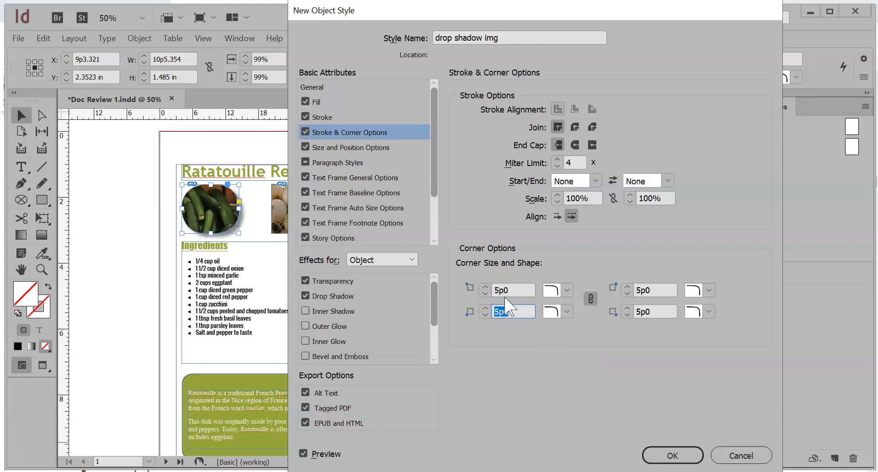
Set the new style's corner size to 3p0 on all four corners and save the object style
{"action": "left_click", "coordinate": [498, 289]}
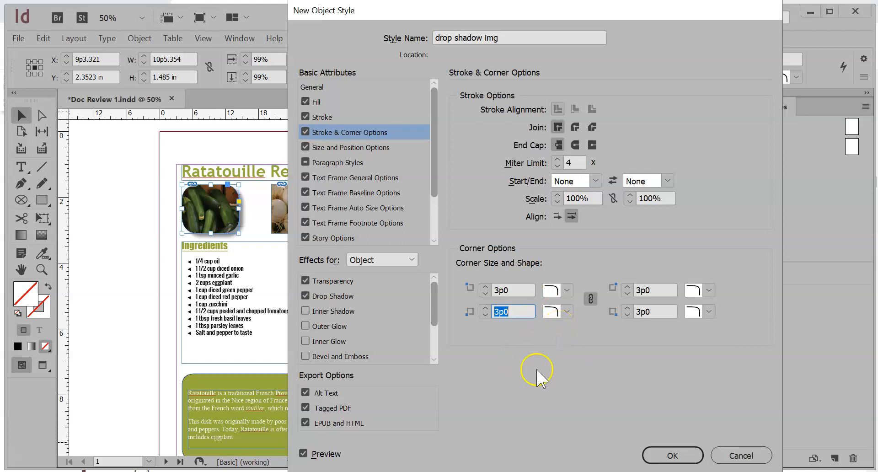
{"action": "left_click", "coordinate": [673, 455]}
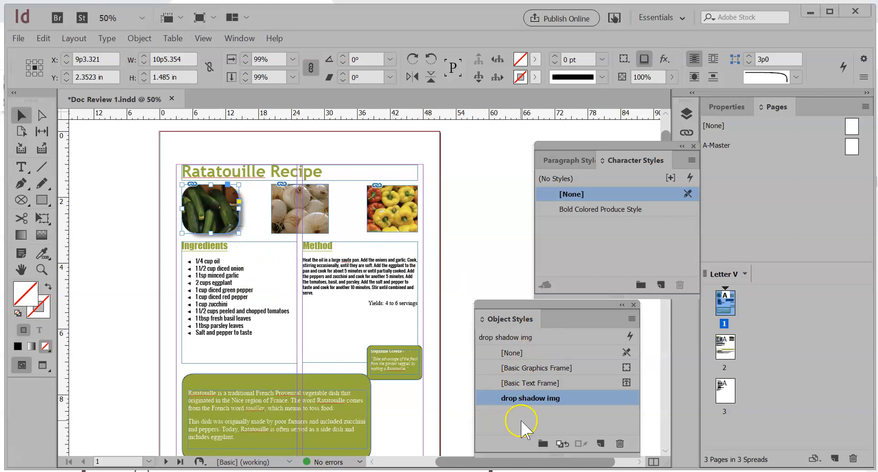
Apply the "drop shadow img" object style to the onion picture and the pepper picture
{"action": "left_click", "coordinate": [282, 199]}
{"action": "left_click", "coordinate": [514, 398]}
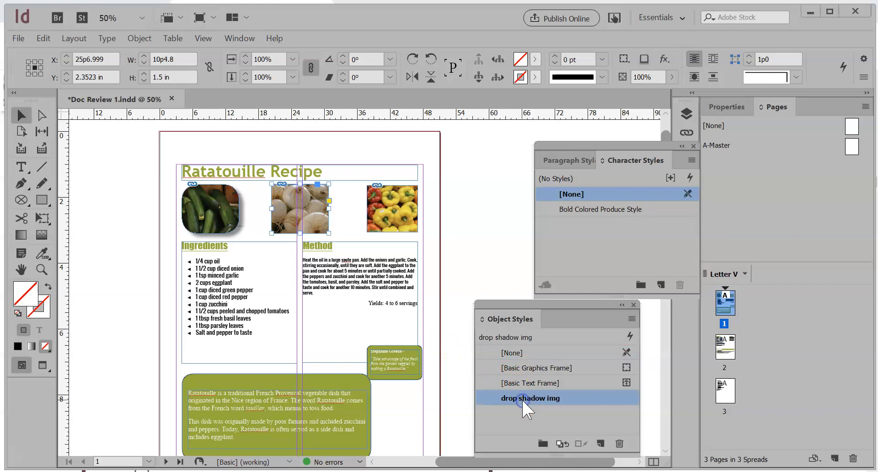
{"action": "left_click", "coordinate": [379, 188]}
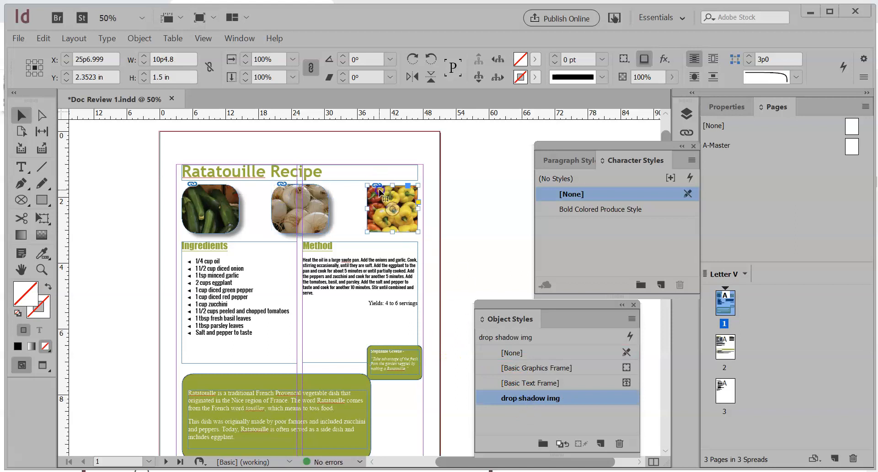
{"action": "left_click", "coordinate": [533, 403]}
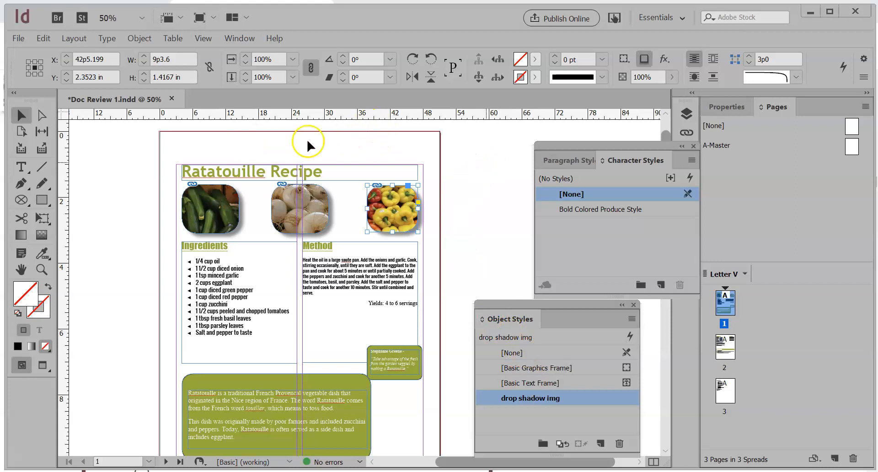
Change the units of both rulers to inches
{"action": "right_click", "coordinate": [183, 114]}
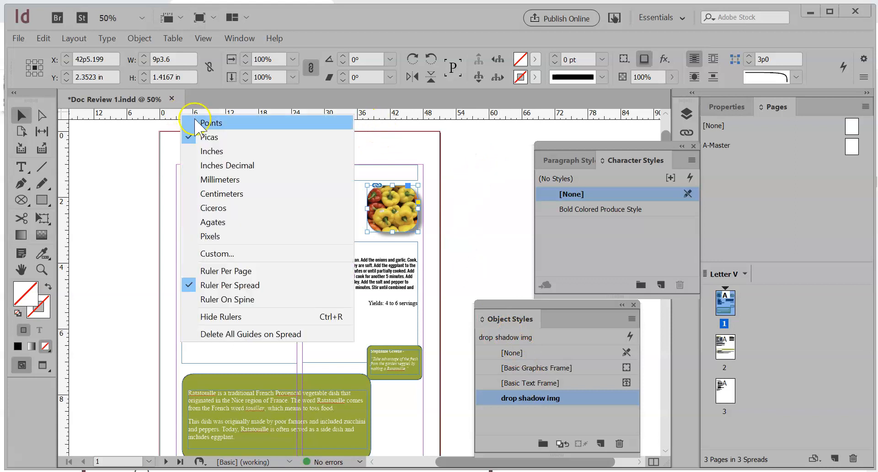
{"action": "right_click", "coordinate": [63, 114]}
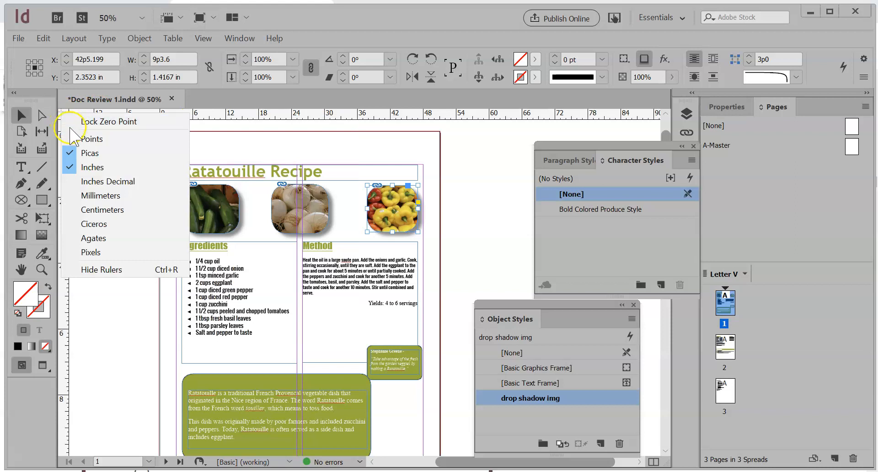
{"action": "left_click", "coordinate": [104, 169]}
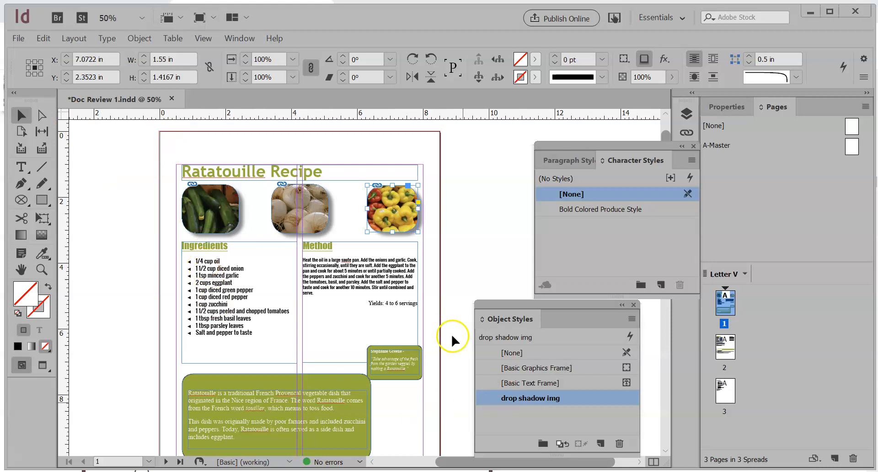
Open the "drop shadow img" style's options and review its corner sizes and effects in the style settings
{"action": "double_click", "coordinate": [540, 399]}
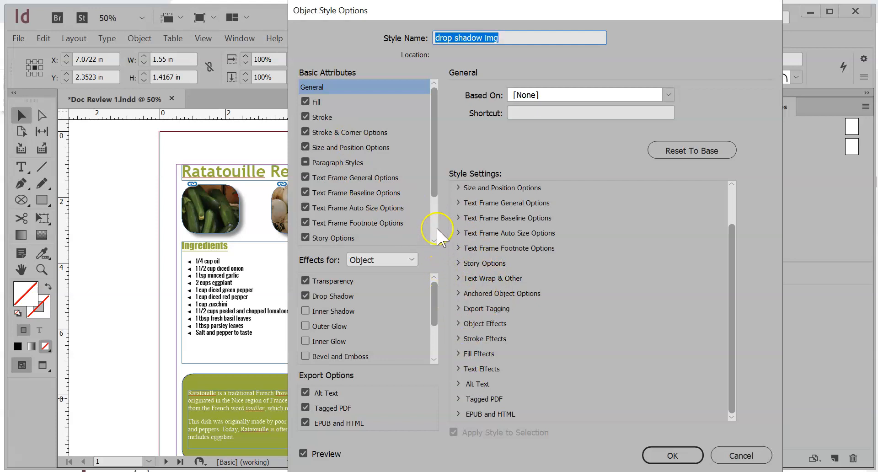
{"action": "left_click_drag", "start_coordinate": [728, 275], "coordinate": [725, 235]}
{"action": "left_click", "coordinate": [458, 218]}
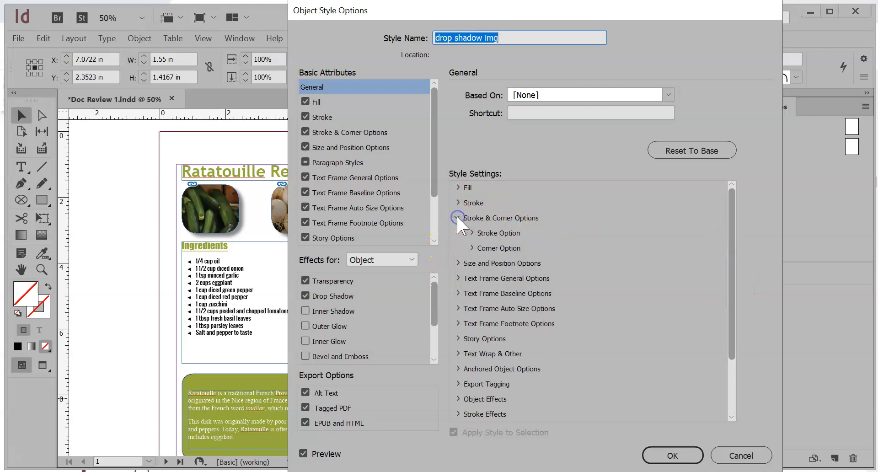
{"action": "left_click", "coordinate": [471, 243]}
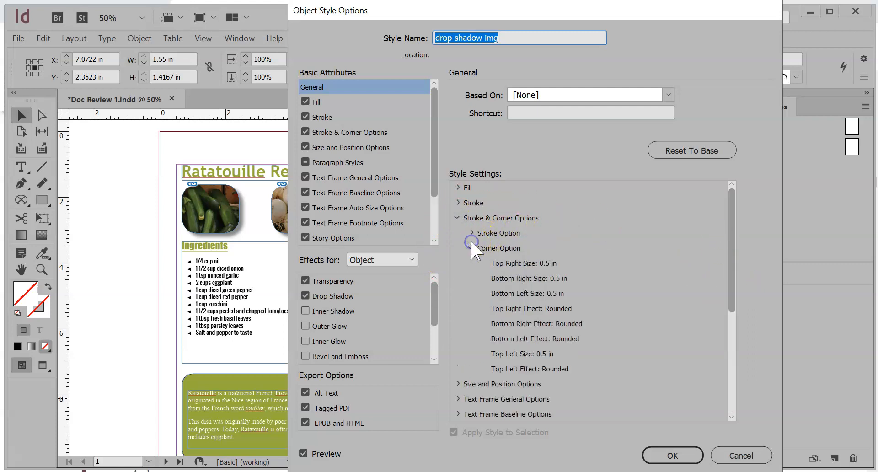
{"action": "left_click", "coordinate": [549, 319]}
{"action": "scroll", "coordinate": [551, 320], "scroll_direction": "down", "scroll_amount": 4}
{"action": "scroll", "coordinate": [556, 318], "scroll_direction": "up", "scroll_amount": 4}
Set the "drop shadow img" style's corner size to 0.3 in on all four corners and save the change
{"action": "left_click", "coordinate": [336, 133]}
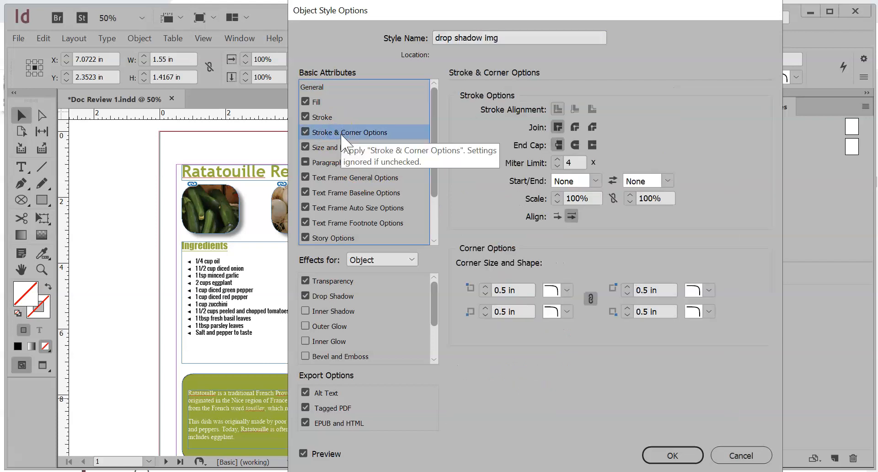
{"action": "left_click", "coordinate": [509, 290]}
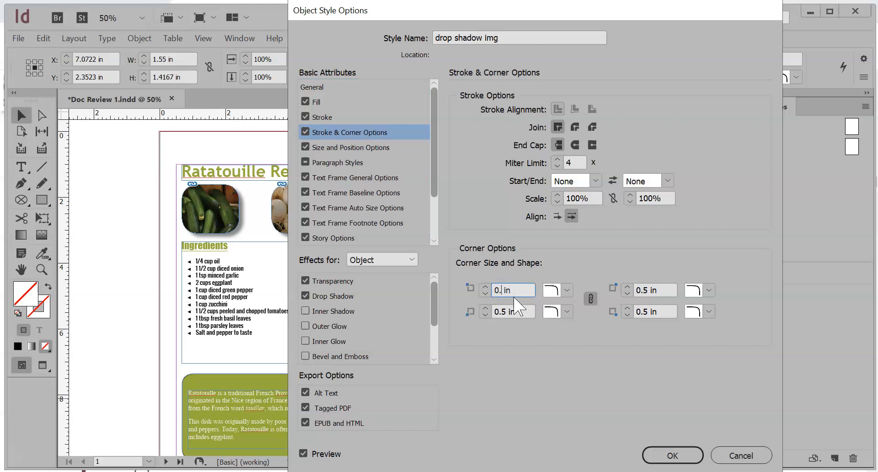
{"action": "type", "text": "3"}
{"action": "key", "text": "Tab"}
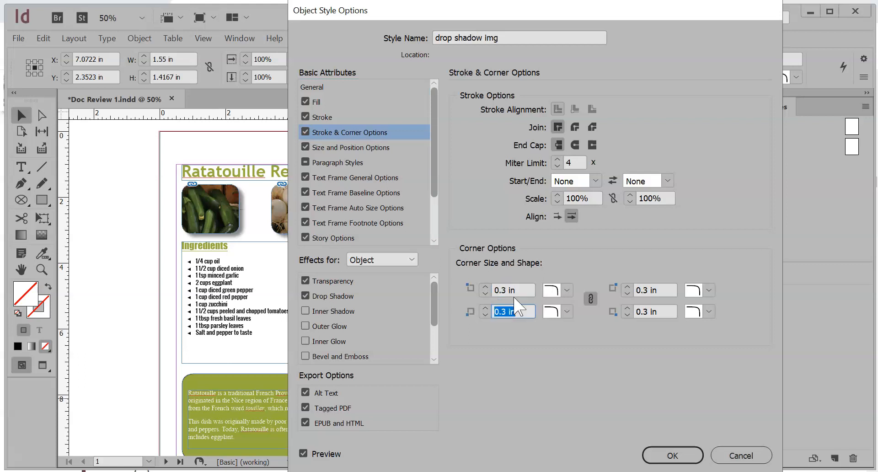
{"action": "left_click", "coordinate": [659, 456]}
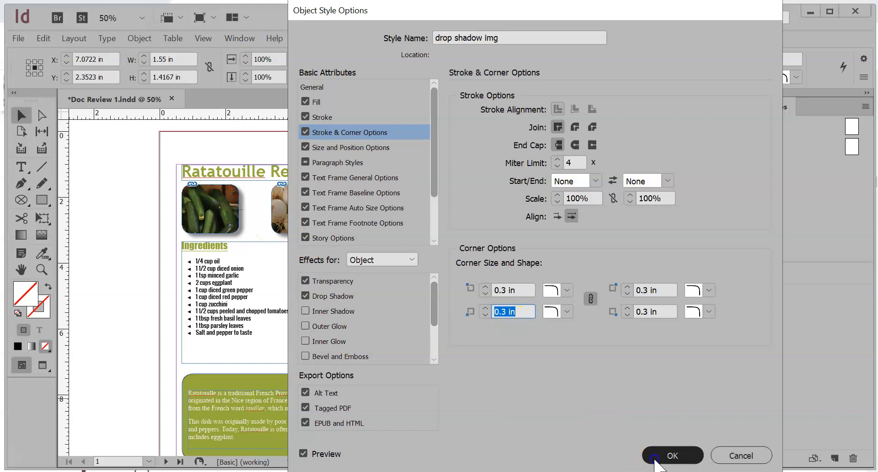
Fill the large green description box below the ingredients with black and reduce its corner size to 0.1875 in
{"action": "scroll", "coordinate": [446, 304], "scroll_direction": "down", "scroll_amount": 3}
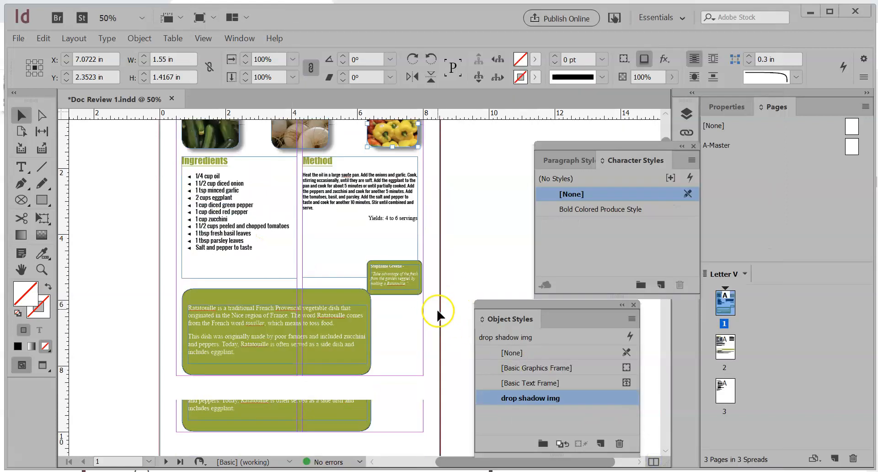
{"action": "left_click", "coordinate": [263, 300]}
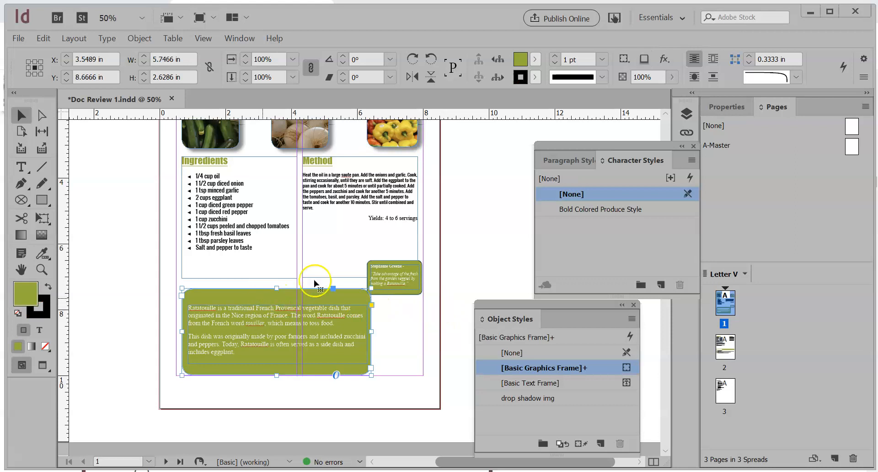
{"action": "left_click", "coordinate": [536, 63]}
{"action": "left_click", "coordinate": [432, 117]}
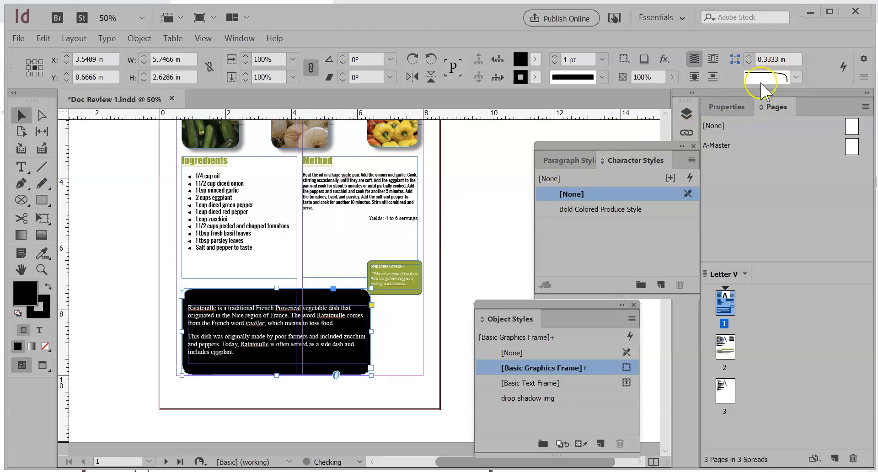
{"action": "left_click", "coordinate": [750, 63]}
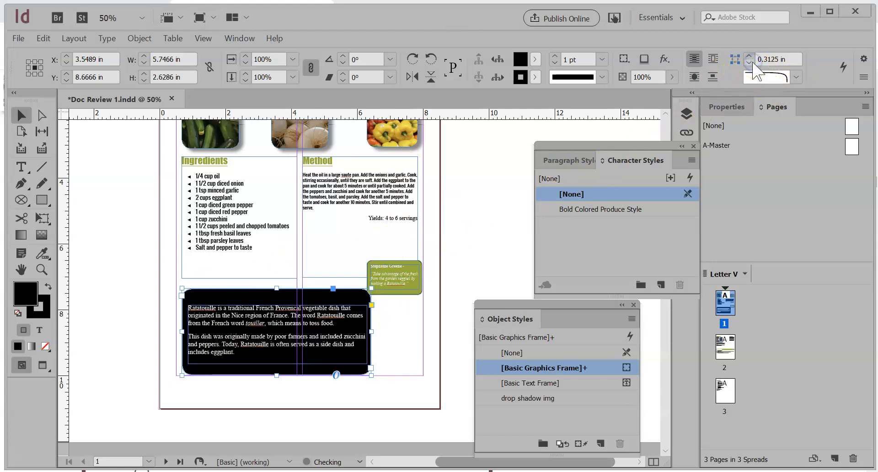
{"action": "left_click", "coordinate": [750, 63]}
{"action": "left_click", "coordinate": [750, 63]}
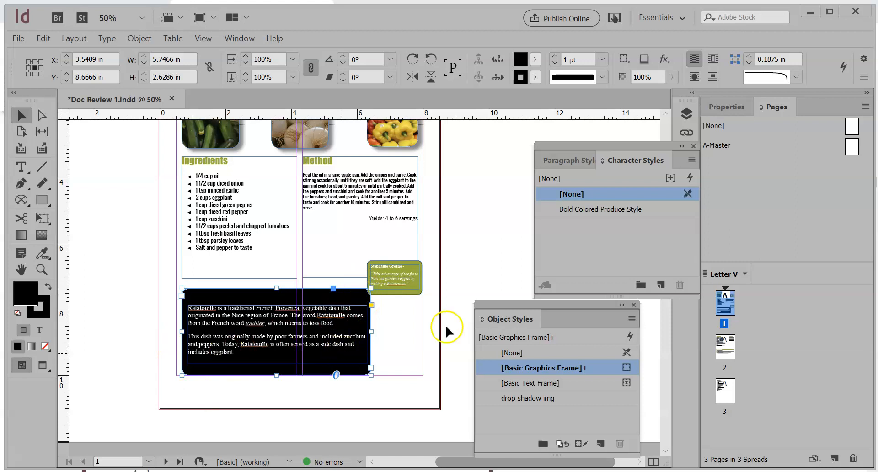
Create an object style named "text box blk" from the black box, checking its fill and general settings before saving
{"action": "left_click_drag", "start_coordinate": [546, 305], "coordinate": [541, 347]}
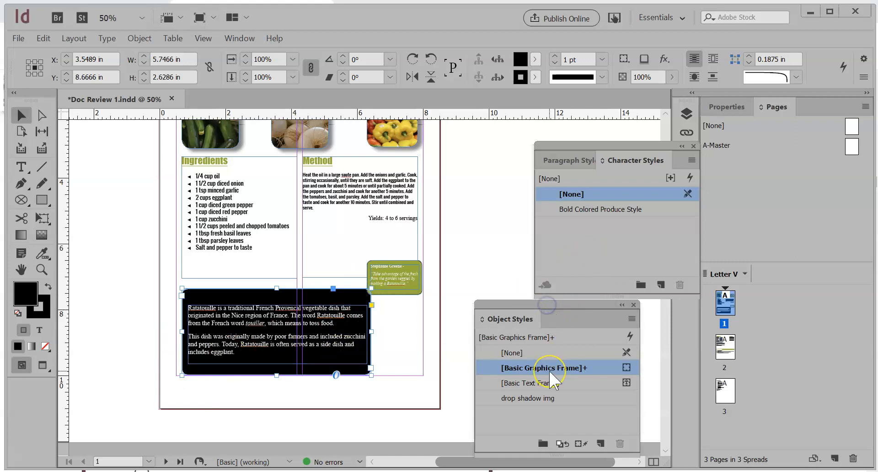
{"action": "left_click", "coordinate": [604, 444], "text": "alt"}
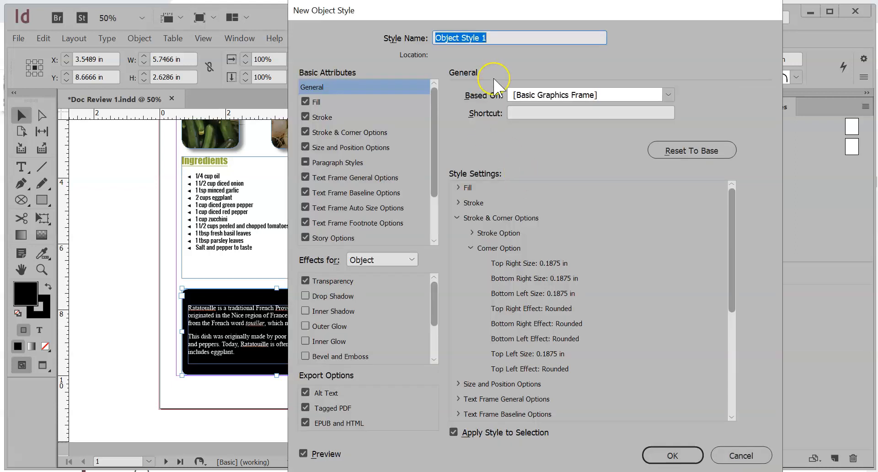
{"action": "key", "text": "BackSpace"}
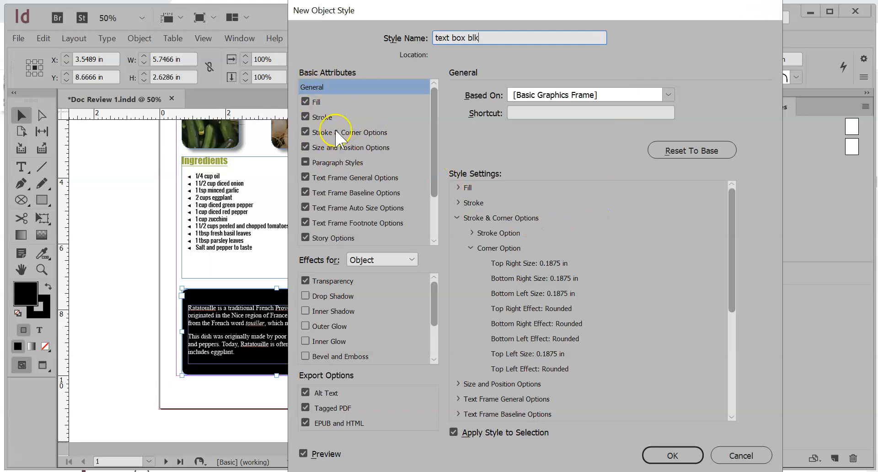
{"action": "left_click", "coordinate": [328, 102]}
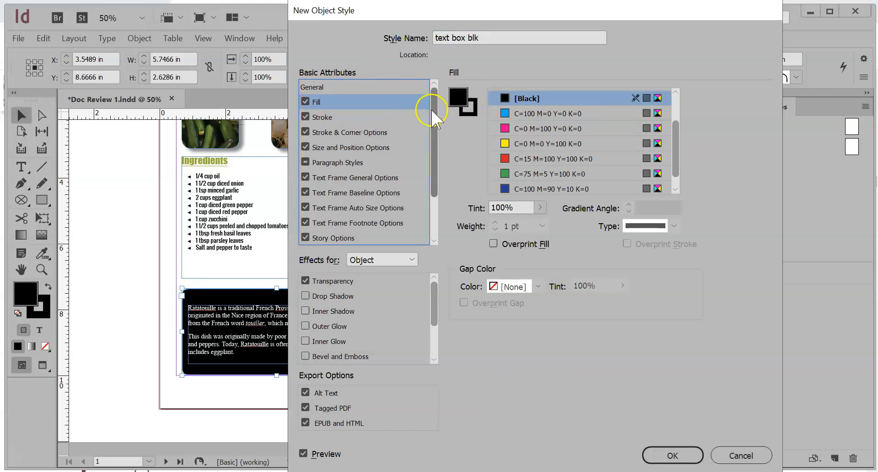
{"action": "scroll", "coordinate": [447, 151], "scroll_direction": "down", "scroll_amount": 2}
{"action": "scroll", "coordinate": [447, 167], "scroll_direction": "up", "scroll_amount": 2}
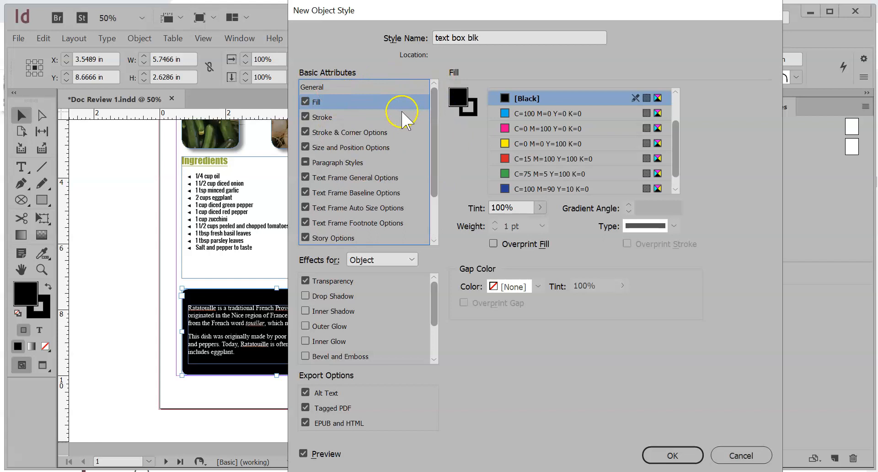
{"action": "left_click", "coordinate": [345, 85]}
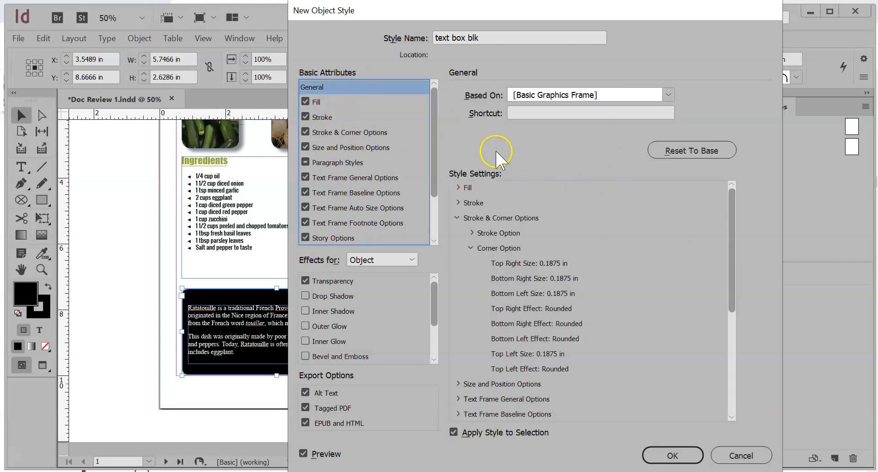
{"action": "left_click_drag", "start_coordinate": [732, 245], "coordinate": [727, 329]}
{"action": "left_click", "coordinate": [686, 456]}
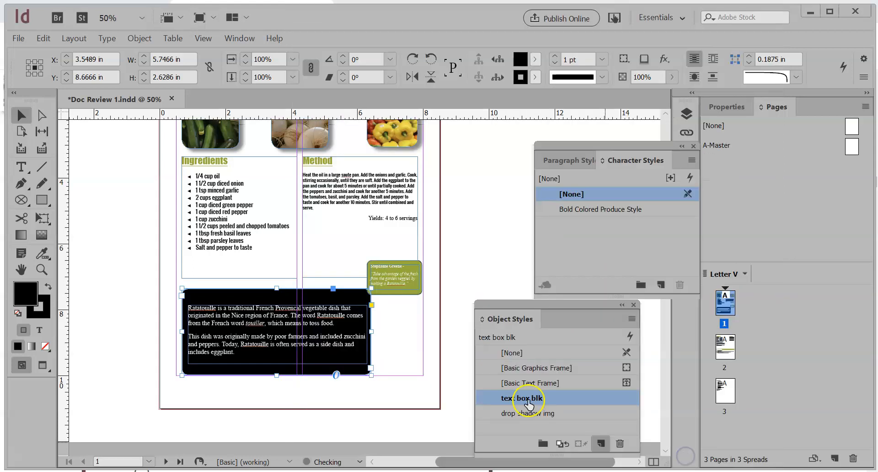
Apply the "text box blk" object style to the small green quote box
{"action": "left_click", "coordinate": [410, 264]}
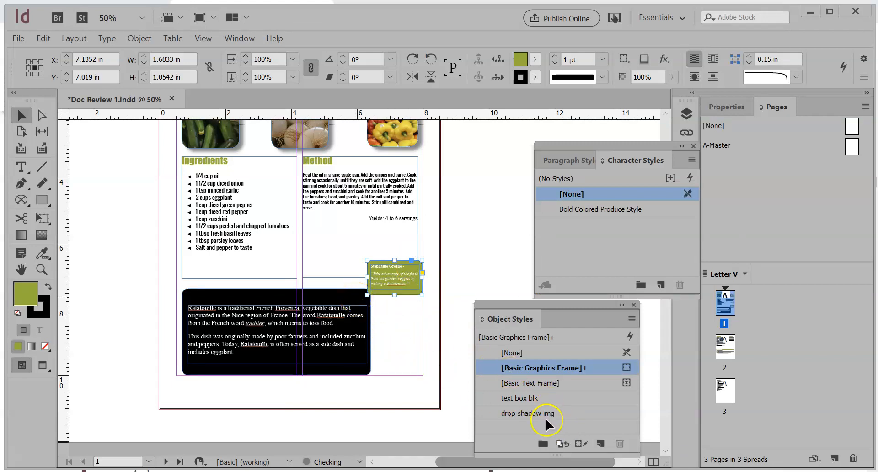
{"action": "left_click", "coordinate": [518, 397]}
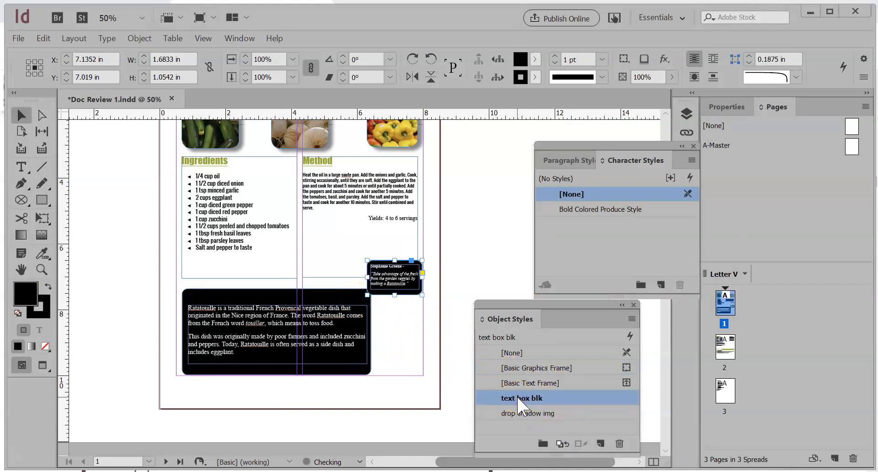